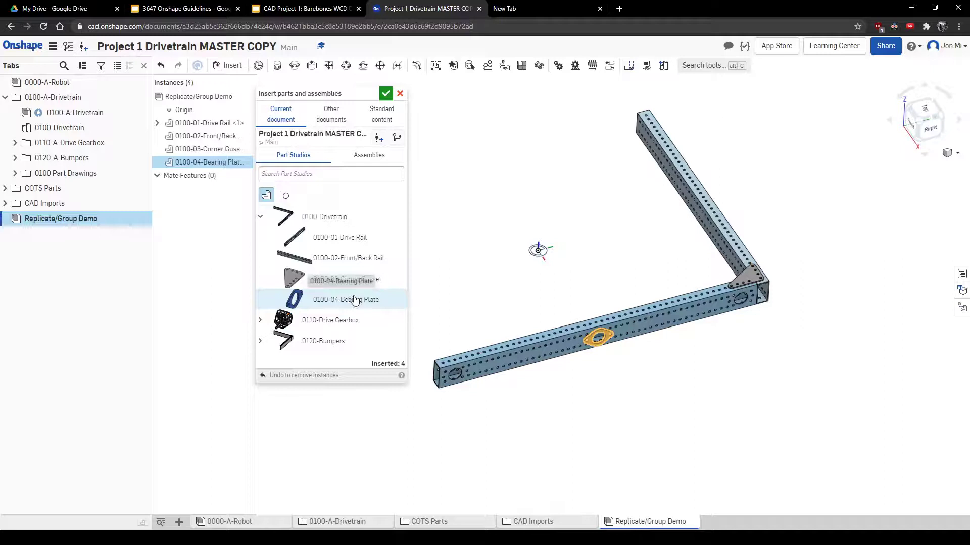
Accept the drivetrain parts inserted into the Replicate/Group Demo assembly and end the insertion.
{"action": "right_click_drag", "start_coordinate": [444, 282], "coordinate": [621, 336]}
{"action": "middle_click_drag", "start_coordinate": [621, 336], "coordinate": [617, 334]}
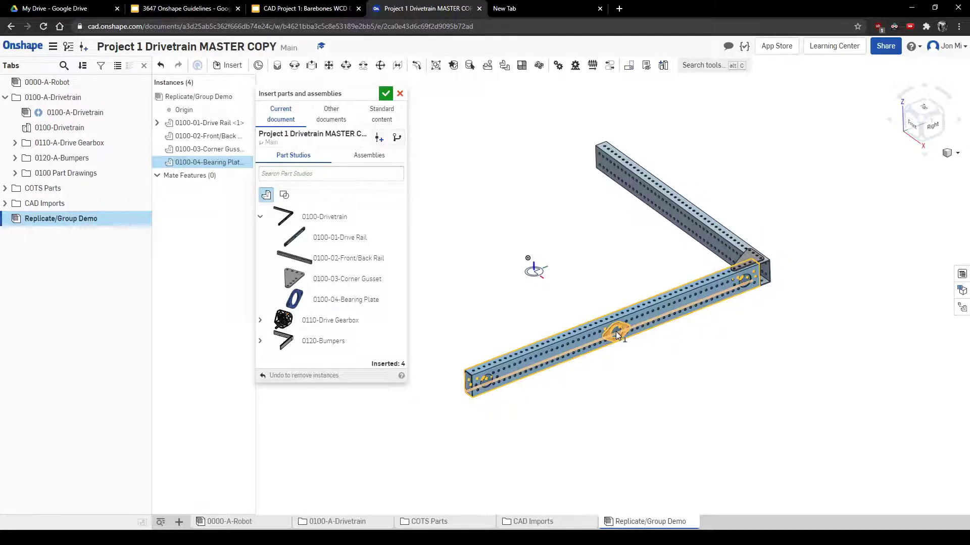
{"action": "middle_click_drag", "start_coordinate": [616, 331], "coordinate": [634, 354]}
{"action": "left_click", "coordinate": [385, 93]}
{"action": "middle_click_drag", "start_coordinate": [695, 288], "coordinate": [601, 278]}
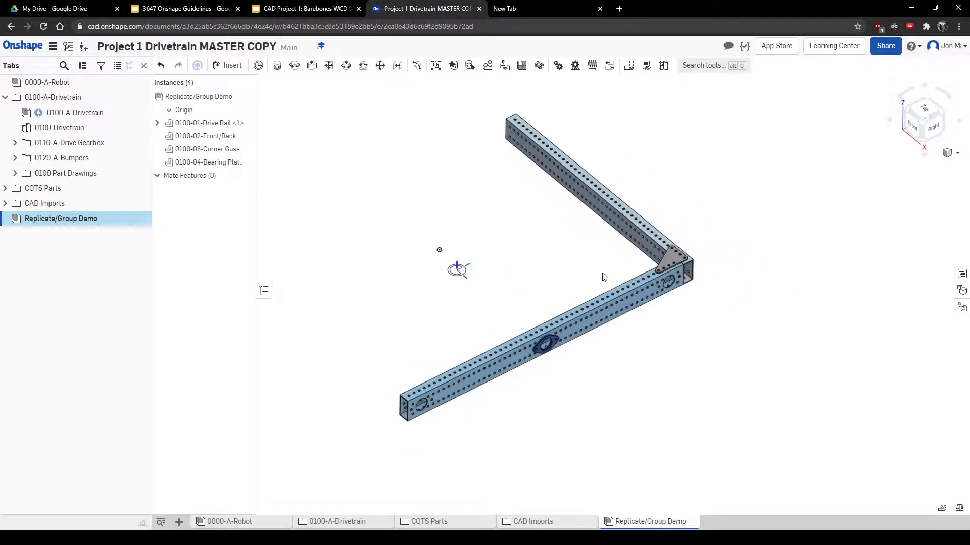
Move the loose corner gusset and front/back rail away from the drive rail, and undo these moves.
{"action": "left_click_drag", "start_coordinate": [650, 255], "coordinate": [753, 310]}
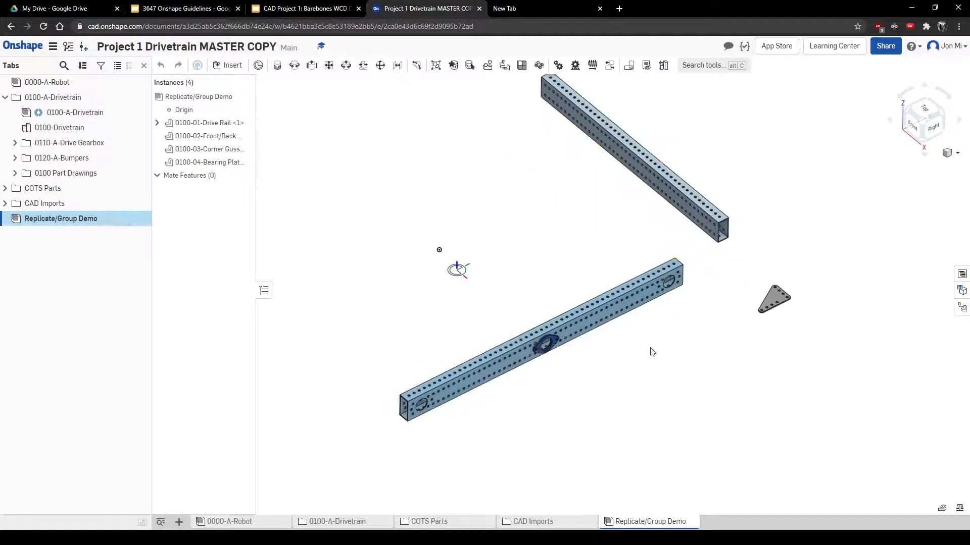
{"action": "left_click_drag", "start_coordinate": [631, 296], "coordinate": [612, 254]}
{"action": "key", "text": "ctrl+z"}
{"action": "key", "text": "ctrl+z"}
{"action": "key", "text": "ctrl+z"}
Group the Front/Back Rail, Corner Gusset, Drive Rail and Bearing Plate together in the assembly.
{"action": "right_click_drag", "start_coordinate": [551, 256], "coordinate": [521, 203]}
{"action": "left_click", "coordinate": [435, 65]}
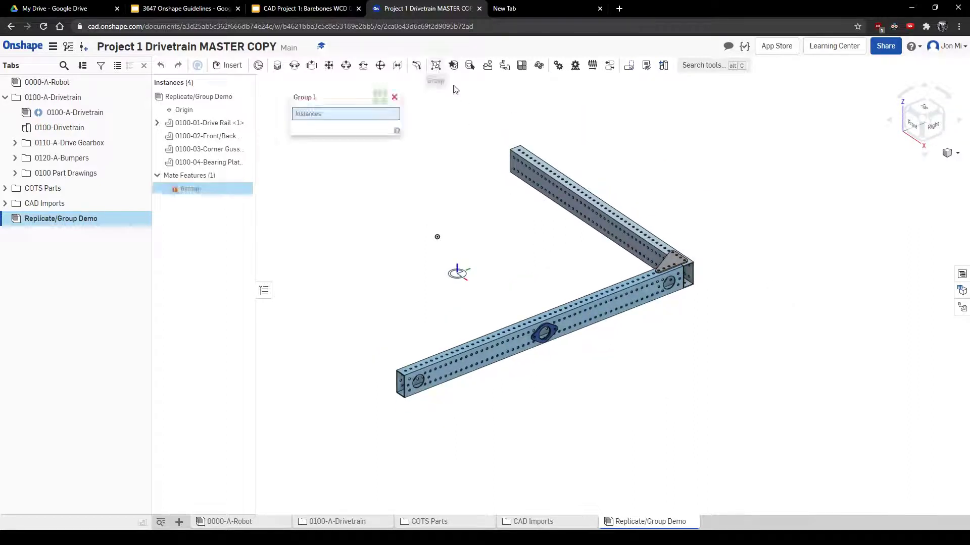
{"action": "left_click", "coordinate": [605, 222]}
{"action": "left_click", "coordinate": [679, 265]}
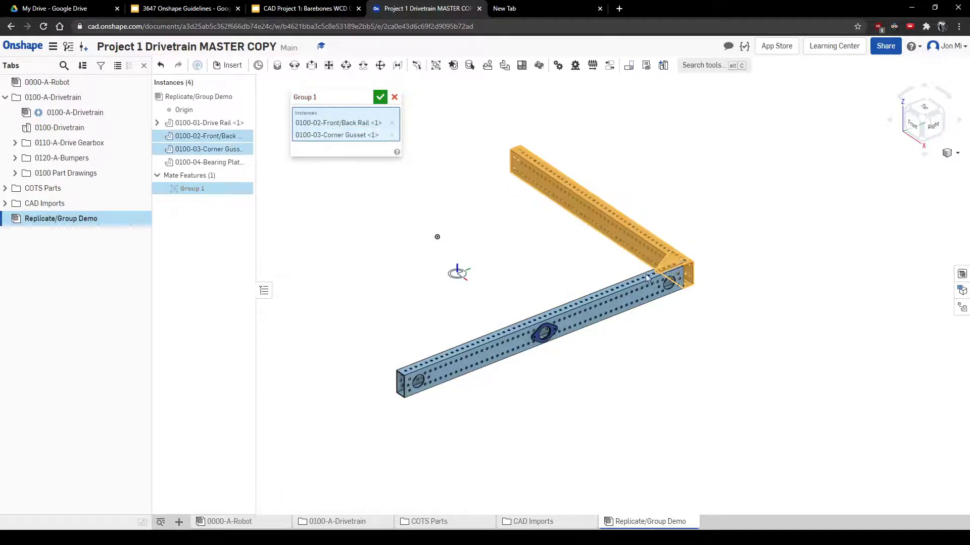
{"action": "left_click", "coordinate": [566, 315]}
{"action": "left_click", "coordinate": [556, 335]}
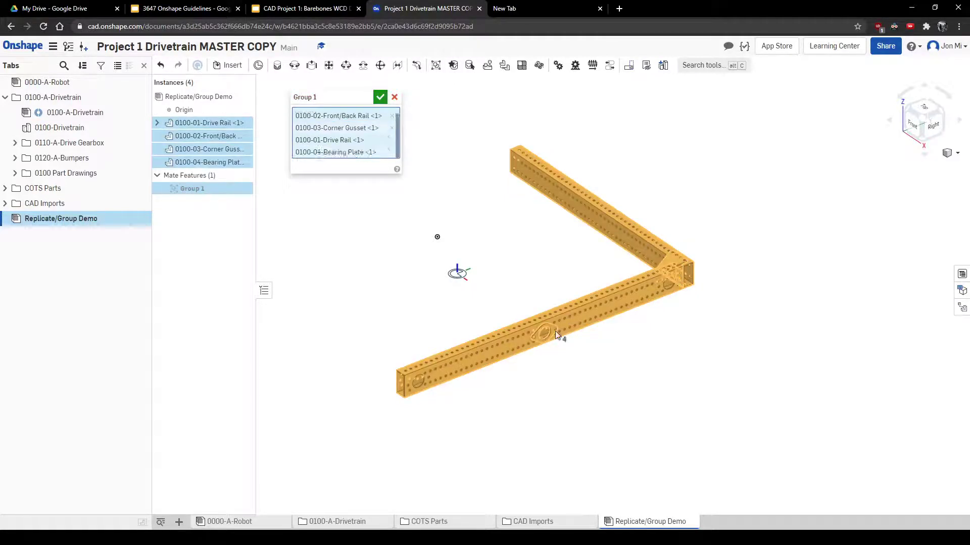
{"action": "left_click", "coordinate": [380, 99]}
Compare the grouped assembly with the 0100-Drivetrain part studio, and examine the corner gusset joint up close.
{"action": "scroll", "coordinate": [672, 259], "scroll_direction": "up", "scroll_amount": 2}
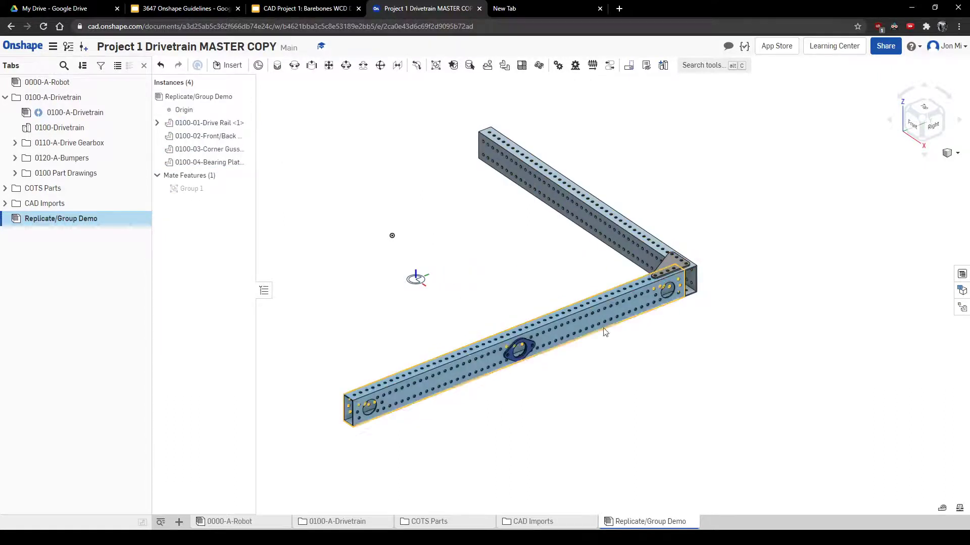
{"action": "scroll", "coordinate": [605, 332], "scroll_direction": "up", "scroll_amount": 5}
{"action": "scroll", "coordinate": [655, 299], "scroll_direction": "down", "scroll_amount": 4}
{"action": "scroll", "coordinate": [562, 356], "scroll_direction": "down", "scroll_amount": 2}
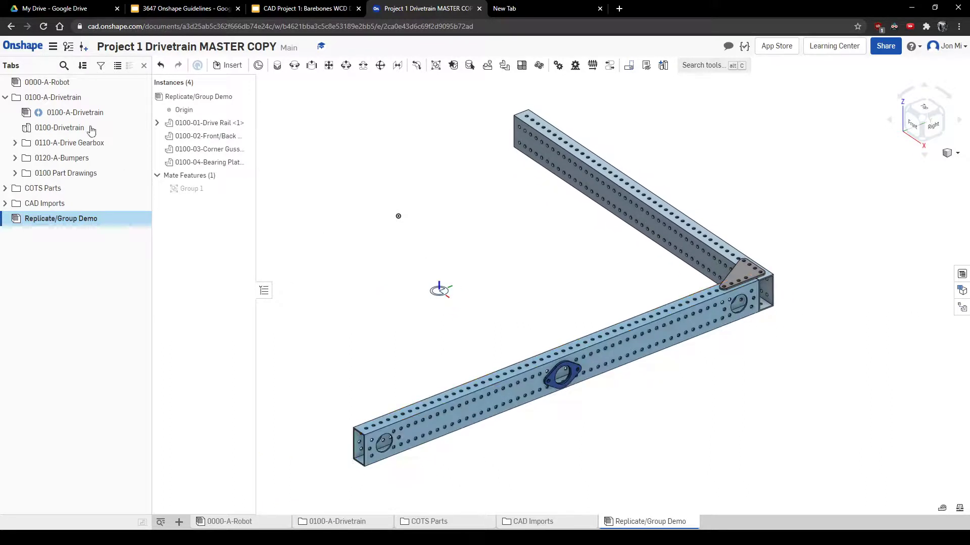
{"action": "left_click", "coordinate": [90, 129]}
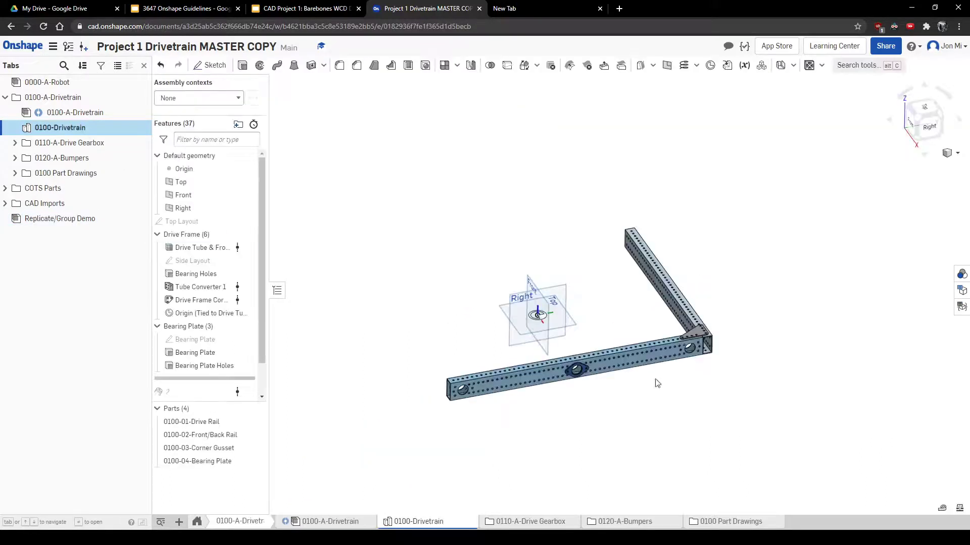
{"action": "left_click", "coordinate": [103, 221]}
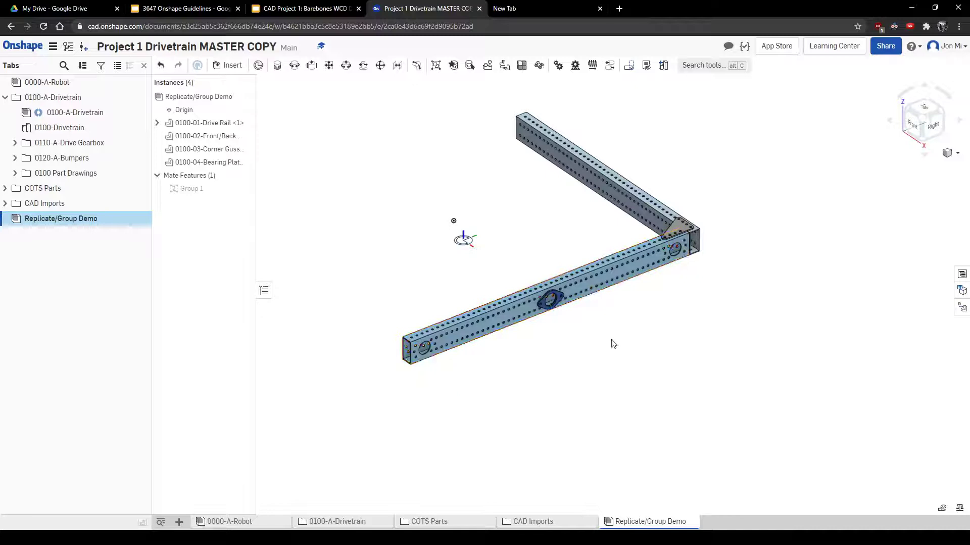
{"action": "middle_click_drag", "start_coordinate": [580, 248], "coordinate": [586, 286]}
{"action": "scroll", "coordinate": [721, 262], "scroll_direction": "up", "scroll_amount": 3}
{"action": "middle_click_drag", "start_coordinate": [721, 262], "coordinate": [635, 306]}
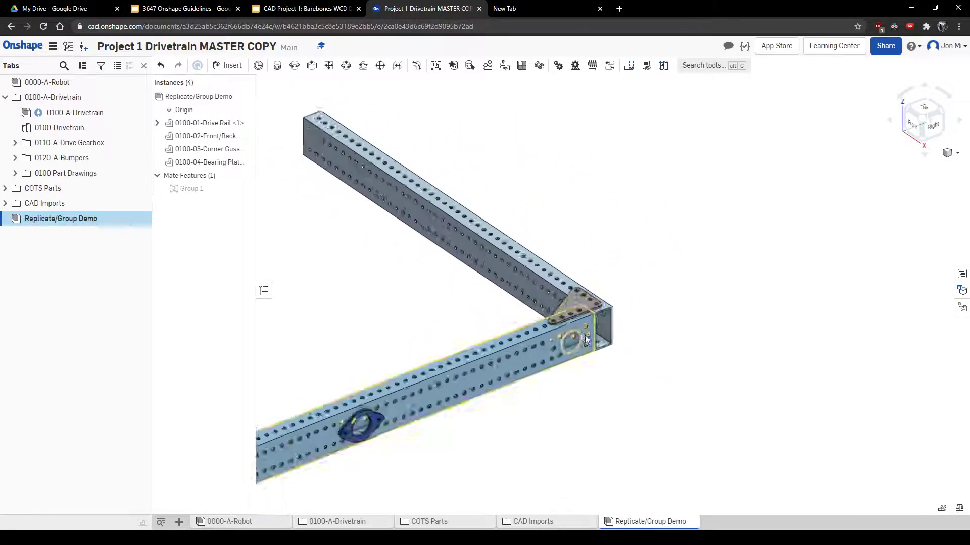
{"action": "middle_click_drag", "start_coordinate": [557, 306], "coordinate": [632, 311]}
{"action": "scroll", "coordinate": [632, 310], "scroll_direction": "down", "scroll_amount": 1}
{"action": "scroll", "coordinate": [631, 310], "scroll_direction": "up", "scroll_amount": 1}
{"action": "scroll", "coordinate": [632, 310], "scroll_direction": "up", "scroll_amount": 5}
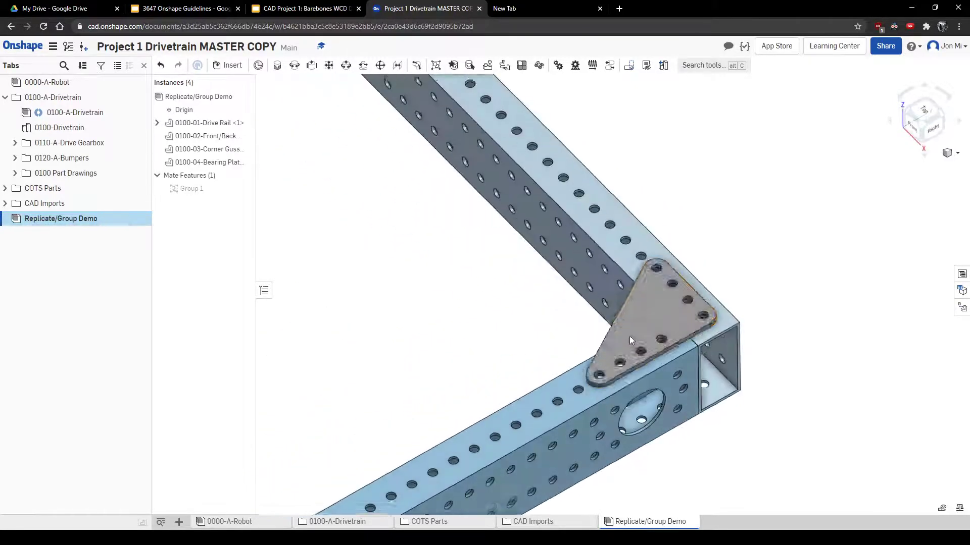
In the 0100-Drivetrain part studio, redefine the Drive Frame Corner Gusset on three adjacent top holes midway along the front/back rail.
{"action": "left_click", "coordinate": [89, 128]}
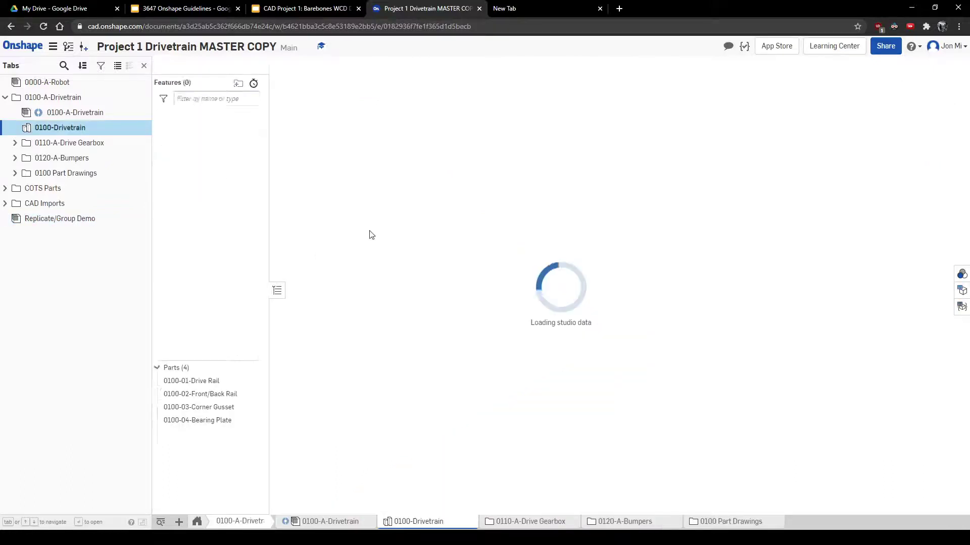
{"action": "scroll", "coordinate": [650, 284], "scroll_direction": "up", "scroll_amount": 5}
{"action": "right_click", "coordinate": [650, 284]}
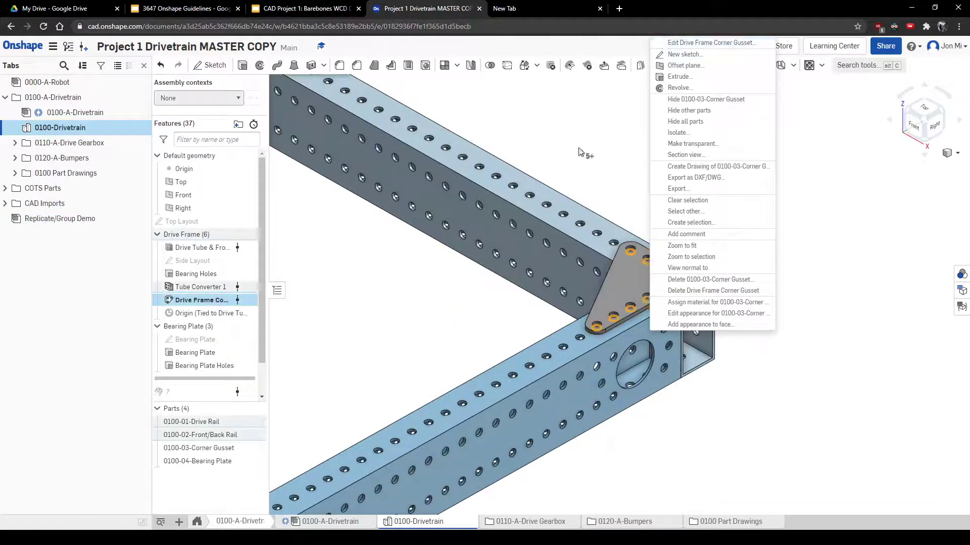
{"action": "left_click", "coordinate": [702, 41]}
{"action": "scroll", "coordinate": [485, 194], "scroll_direction": "down", "scroll_amount": 2}
{"action": "middle_click_drag", "start_coordinate": [485, 195], "coordinate": [636, 264]}
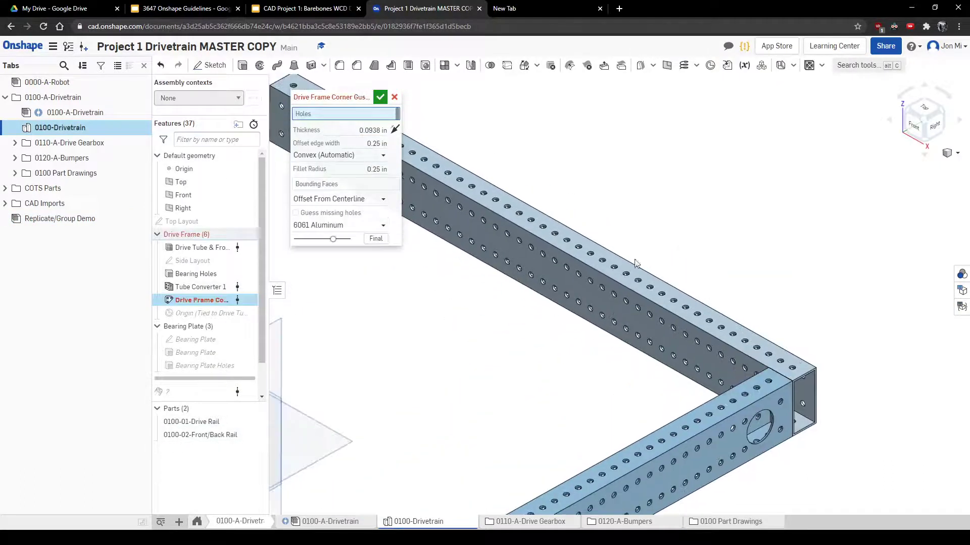
{"action": "left_click", "coordinate": [495, 201]}
{"action": "left_click", "coordinate": [484, 194]}
{"action": "scroll", "coordinate": [494, 197], "scroll_direction": "up", "scroll_amount": 5}
{"action": "left_click", "coordinate": [507, 207]}
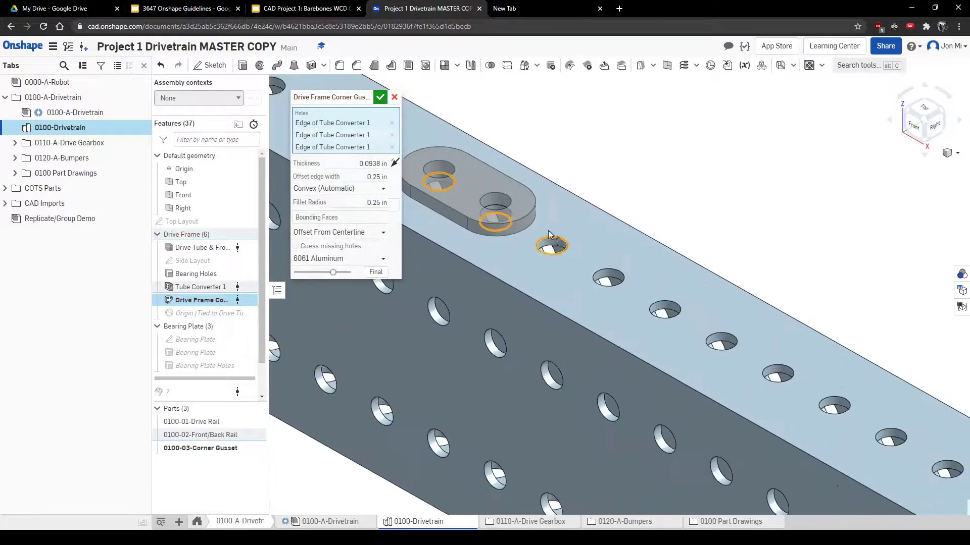
{"action": "scroll", "coordinate": [505, 253], "scroll_direction": "down", "scroll_amount": 3}
{"action": "left_click", "coordinate": [380, 97]}
{"action": "scroll", "coordinate": [496, 296], "scroll_direction": "down", "scroll_amount": 3}
{"action": "scroll", "coordinate": [525, 255], "scroll_direction": "up", "scroll_amount": 2}
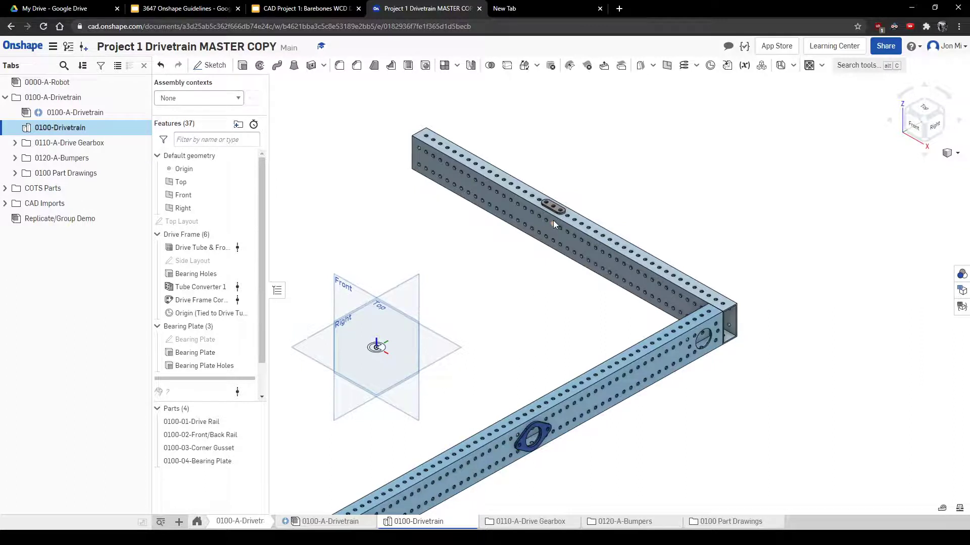
Examine how the redefined gusset sits in the Replicate/Group Demo assembly compared with the 0100-Drivetrain part studio.
{"action": "left_click", "coordinate": [87, 220]}
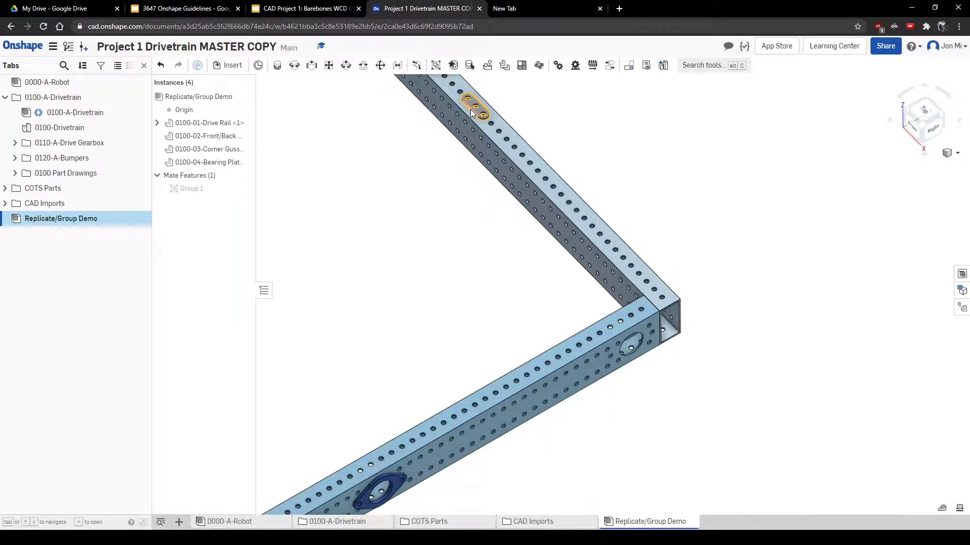
{"action": "scroll", "coordinate": [647, 258], "scroll_direction": "down", "scroll_amount": 3}
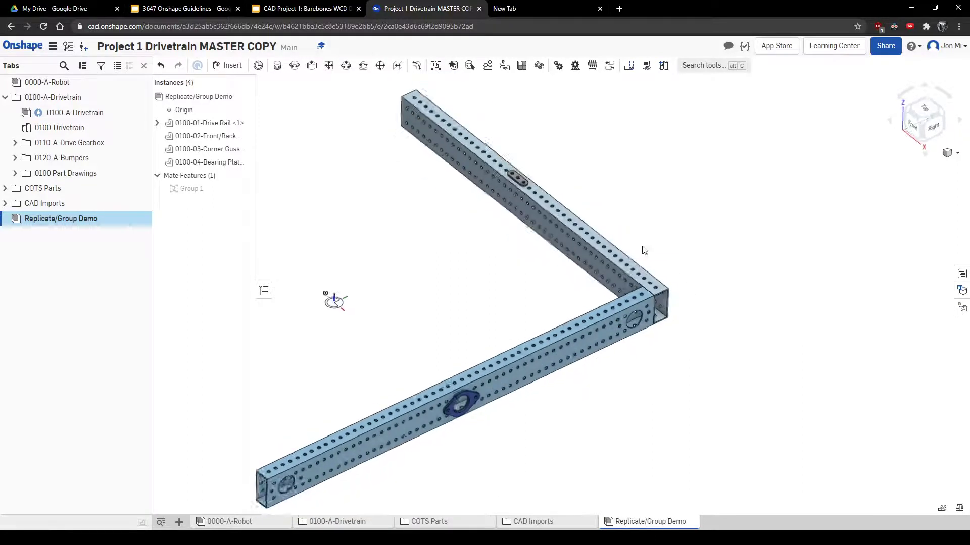
{"action": "scroll", "coordinate": [643, 198], "scroll_direction": "up", "scroll_amount": 3}
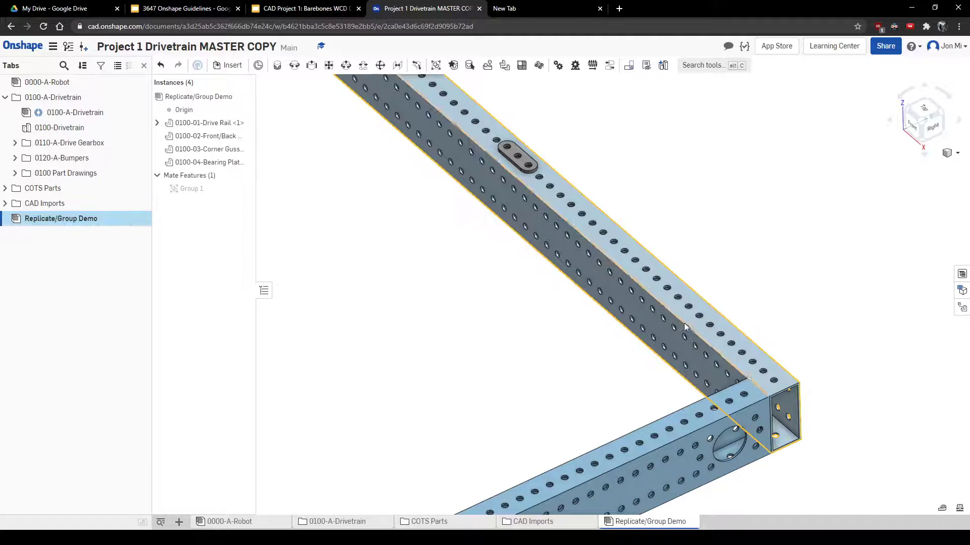
{"action": "scroll", "coordinate": [555, 210], "scroll_direction": "down", "scroll_amount": 3}
{"action": "right_click_drag", "start_coordinate": [531, 206], "coordinate": [554, 218]}
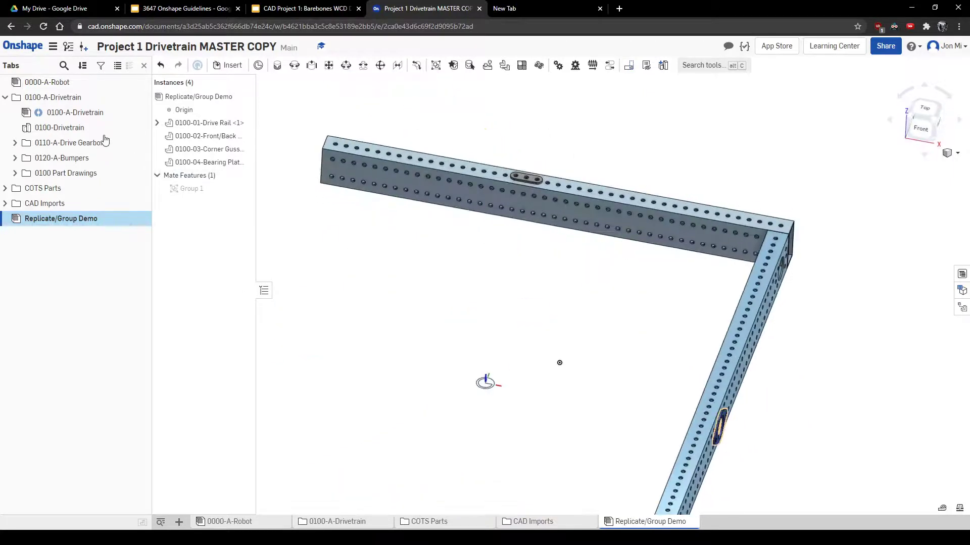
{"action": "left_click", "coordinate": [100, 129]}
{"action": "left_click", "coordinate": [94, 221]}
{"action": "right_click_drag", "start_coordinate": [595, 325], "coordinate": [535, 236]}
{"action": "scroll", "coordinate": [533, 236], "scroll_direction": "down", "scroll_amount": 4}
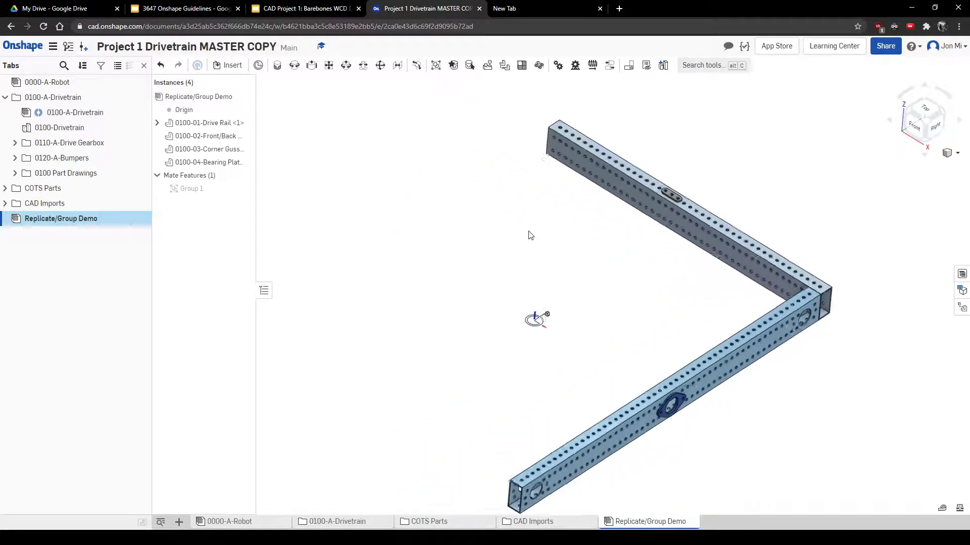
{"action": "scroll", "coordinate": [919, 283], "scroll_direction": "down", "scroll_amount": 1}
{"action": "scroll", "coordinate": [936, 302], "scroll_direction": "up", "scroll_amount": 2}
{"action": "right_click_drag", "start_coordinate": [896, 291], "coordinate": [869, 282]}
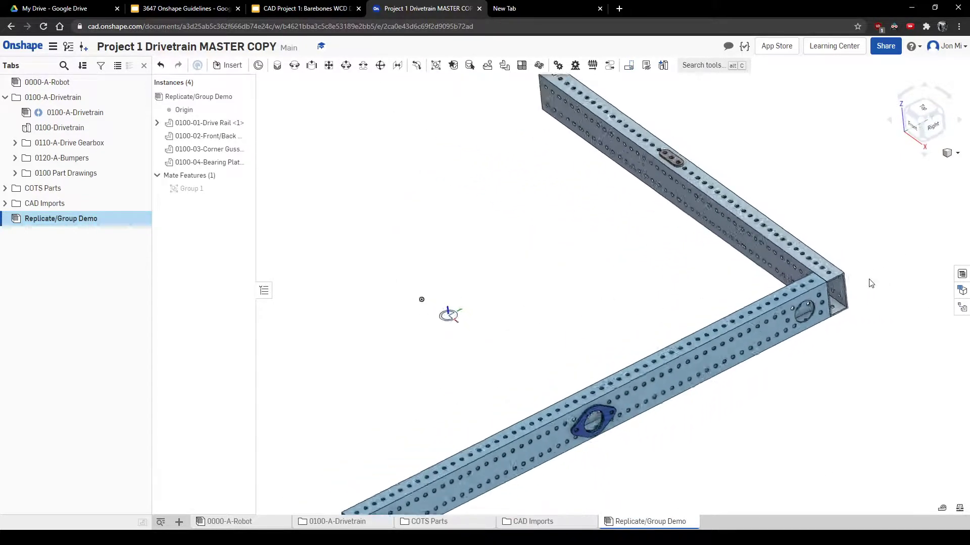
{"action": "scroll", "coordinate": [876, 280], "scroll_direction": "down", "scroll_amount": 1}
{"action": "scroll", "coordinate": [940, 265], "scroll_direction": "up", "scroll_amount": 1}
{"action": "right_click_drag", "start_coordinate": [719, 199], "coordinate": [723, 205]}
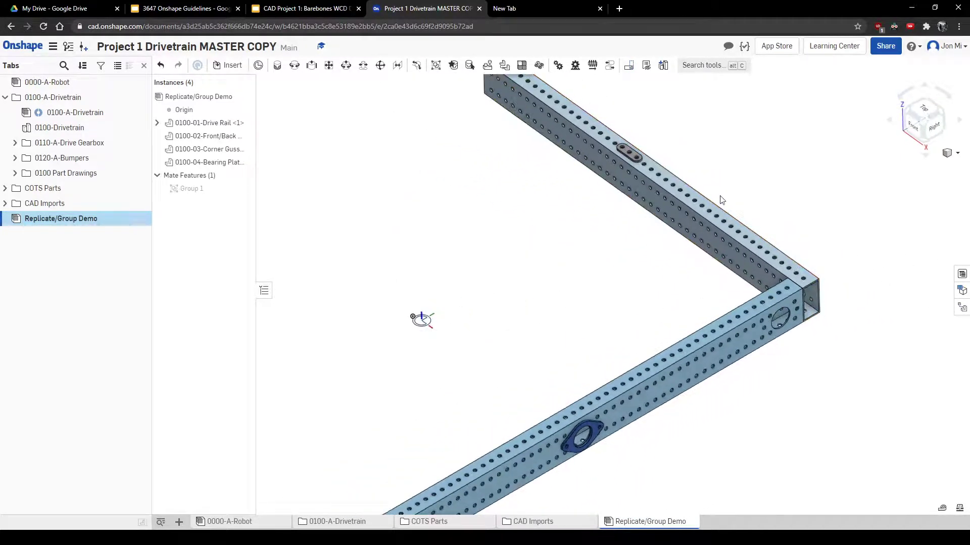
Undo the corner gusset change in the 0100-Drivetrain part studio and return to the Replicate/Group Demo assembly.
{"action": "left_click", "coordinate": [87, 128]}
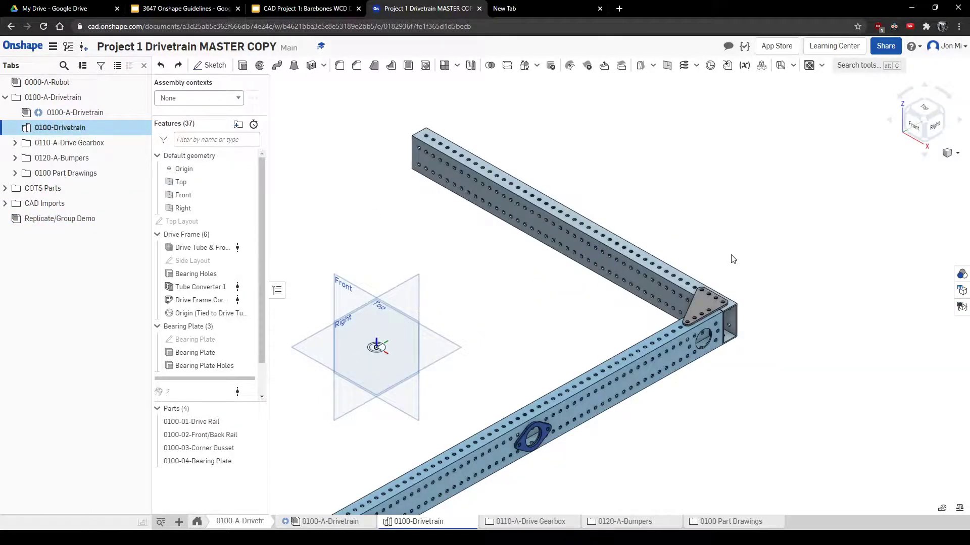
{"action": "left_click", "coordinate": [97, 219]}
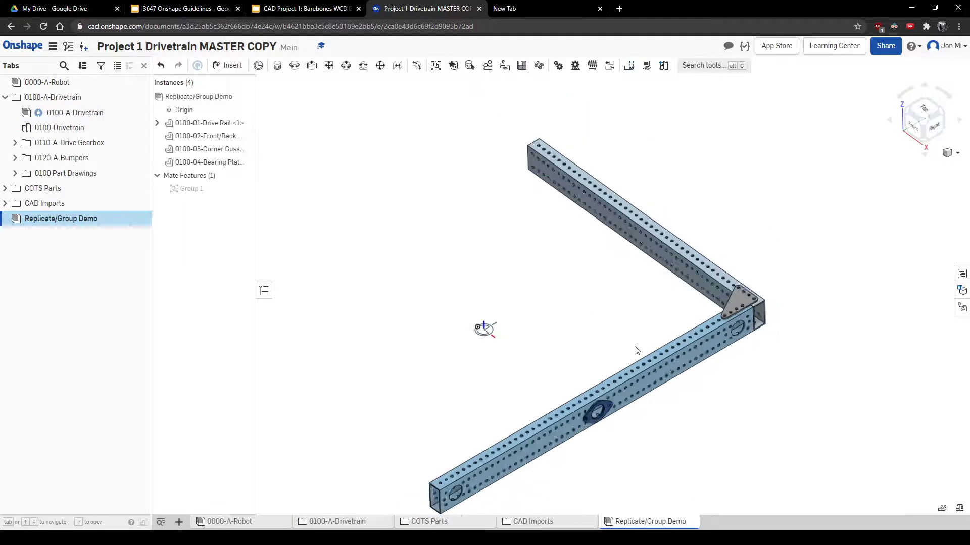
{"action": "right_click_drag", "start_coordinate": [629, 310], "coordinate": [599, 347]}
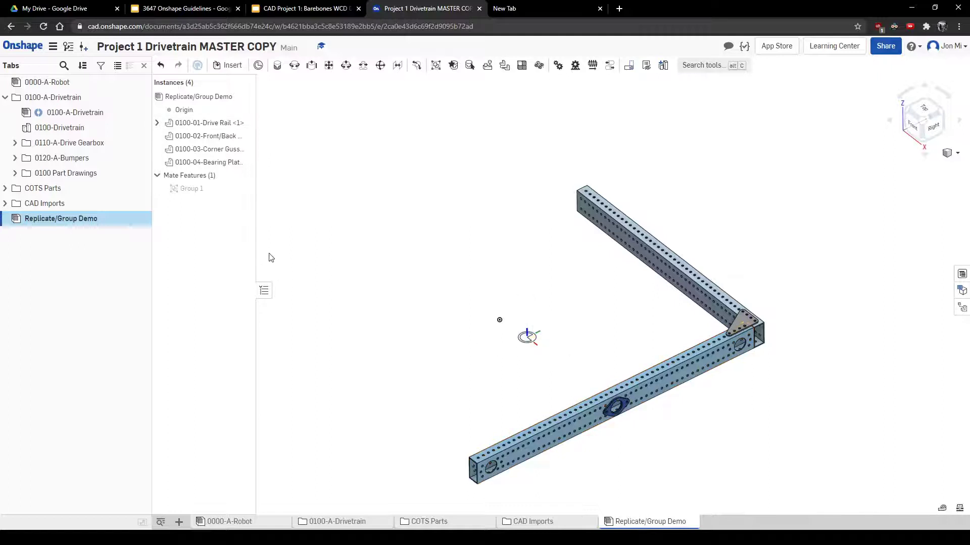
Inspect the origin entity and owner part of the Origin (Tied to Drive Tube) mate connector in the 0100-Drivetrain part studio.
{"action": "left_click", "coordinate": [86, 132]}
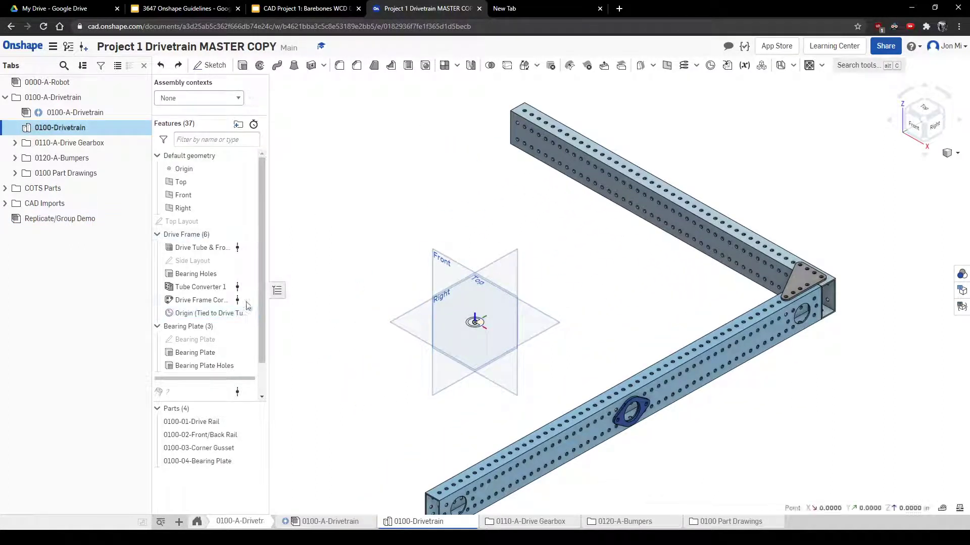
{"action": "right_click", "coordinate": [198, 313]}
{"action": "left_click", "coordinate": [218, 330]}
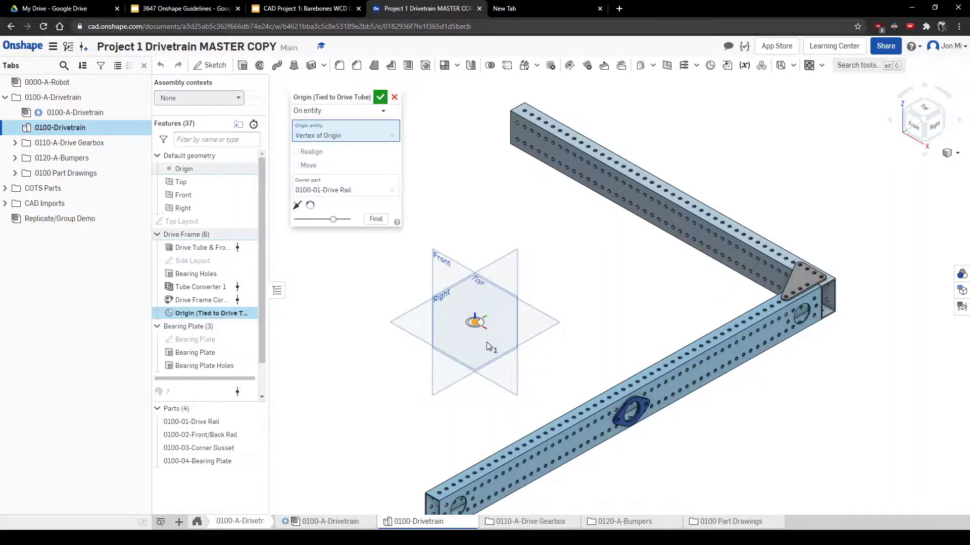
{"action": "left_click", "coordinate": [334, 196]}
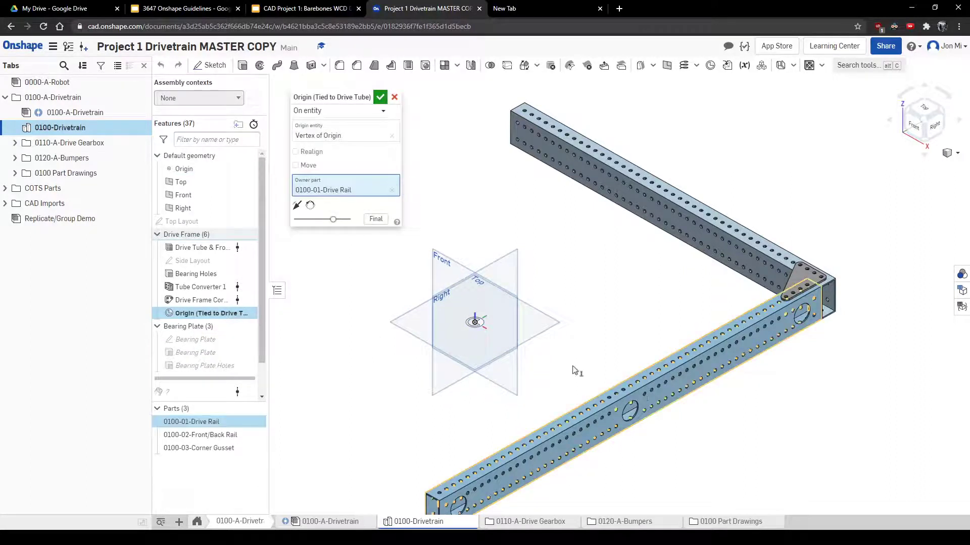
{"action": "left_click", "coordinate": [393, 100]}
{"action": "left_click", "coordinate": [122, 224]}
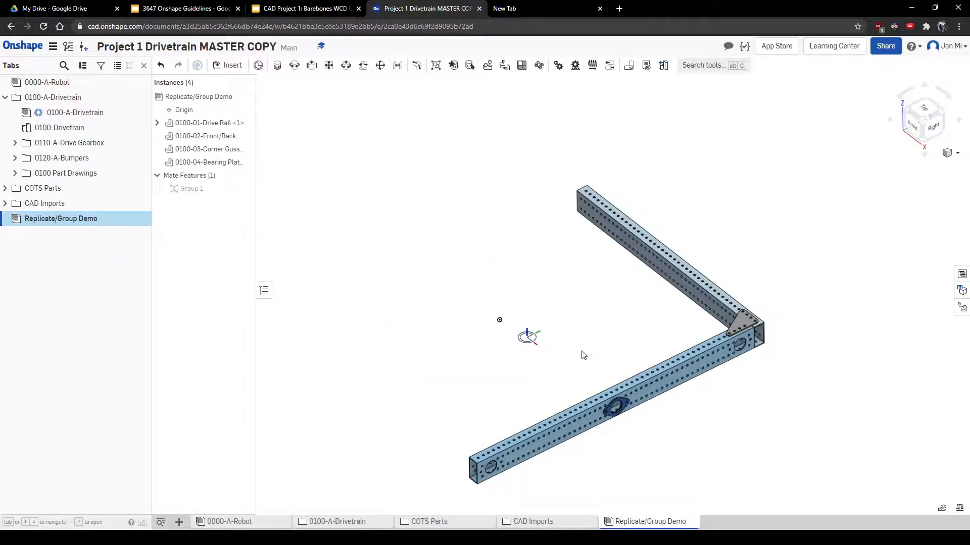
Fasten the drive rail's Origin (Tied to Drive Tube) mate connector to the assembly origin.
{"action": "key", "text": "m"}
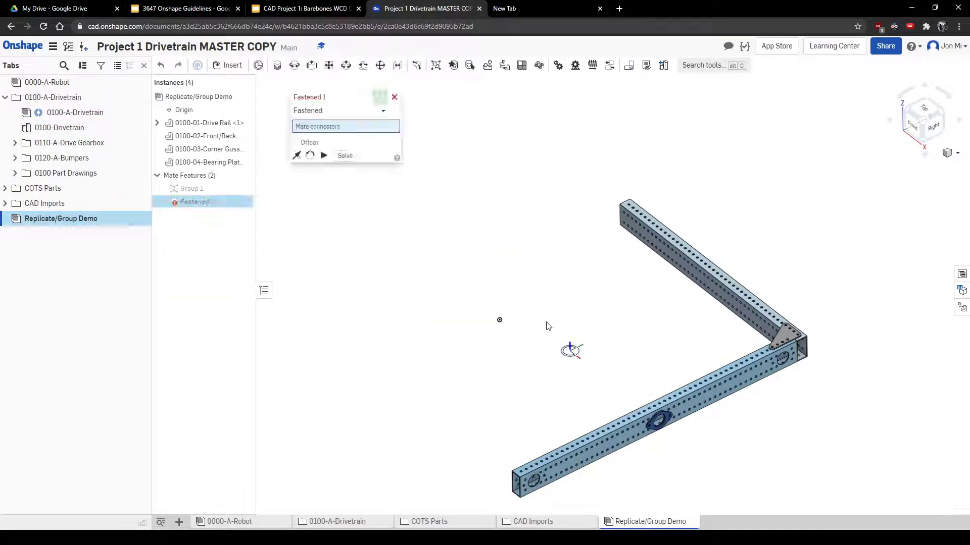
{"action": "left_click", "coordinate": [569, 350]}
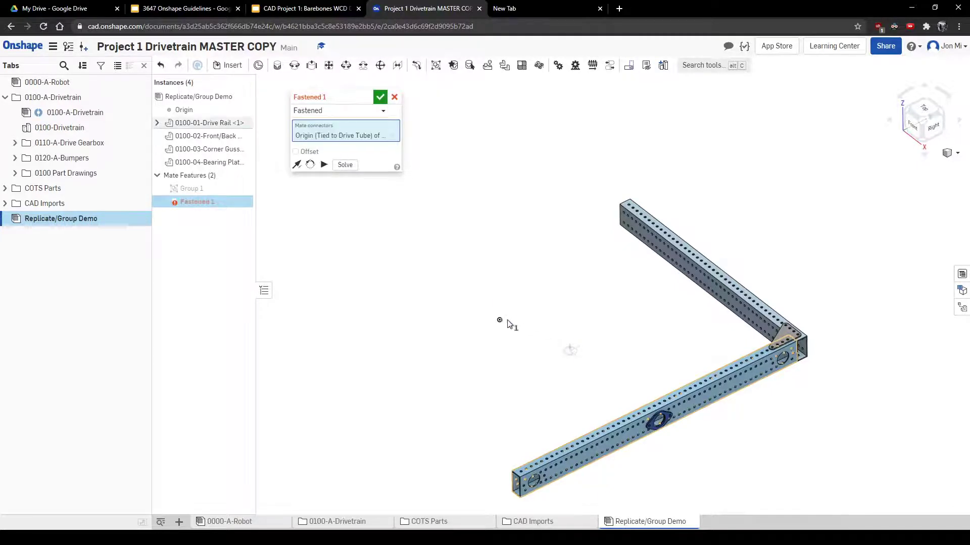
{"action": "left_click", "coordinate": [500, 320]}
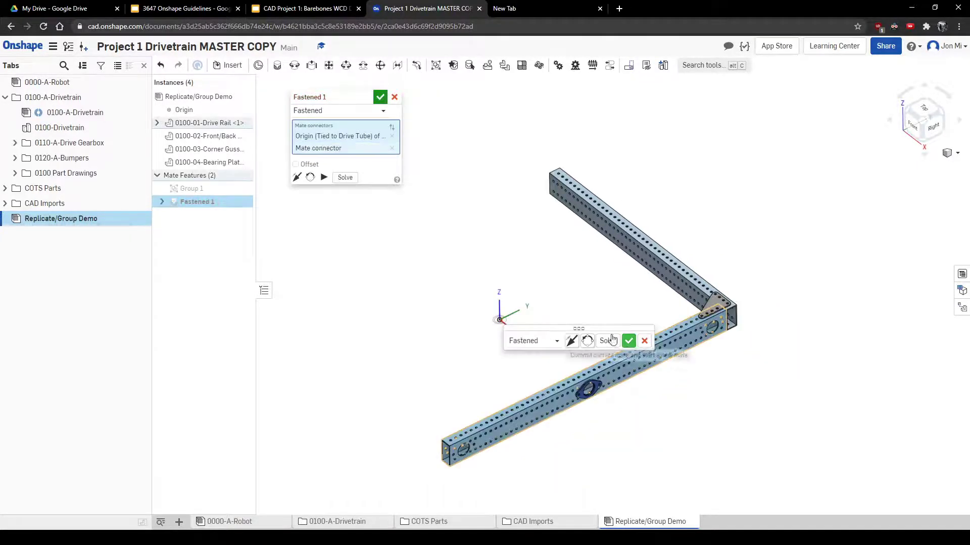
{"action": "left_click", "coordinate": [628, 346]}
{"action": "right_click_drag", "start_coordinate": [577, 321], "coordinate": [544, 357]}
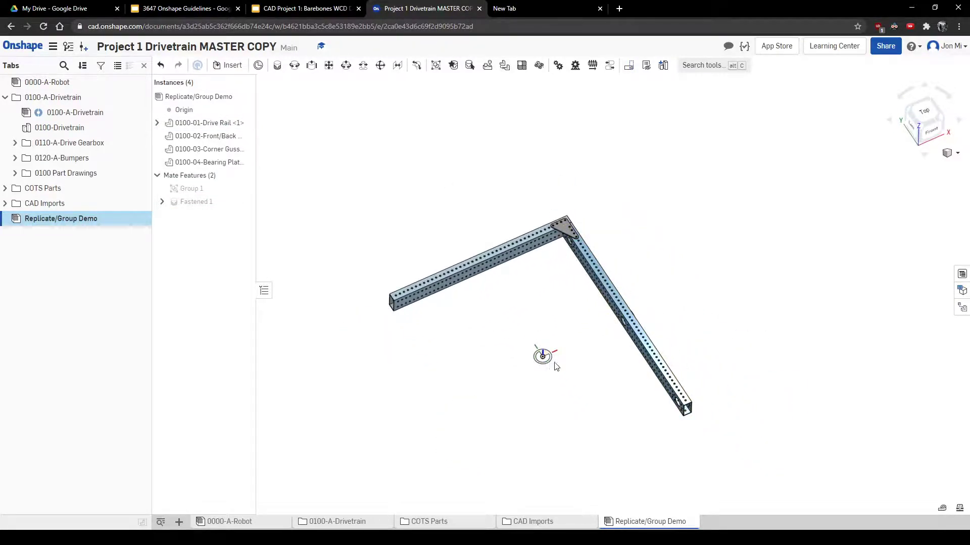
Set the frame width along the front/back rail to 30 in the Top Layout sketch of the 0100-Drivetrain part studio.
{"action": "right_click_drag", "start_coordinate": [574, 371], "coordinate": [568, 319]}
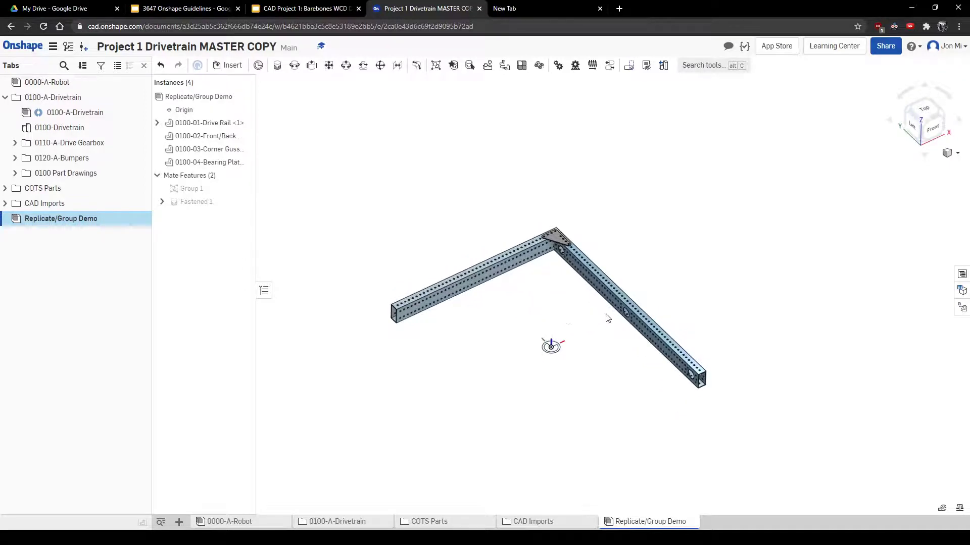
{"action": "scroll", "coordinate": [605, 319], "scroll_direction": "up", "scroll_amount": 3}
{"action": "left_click", "coordinate": [99, 127]}
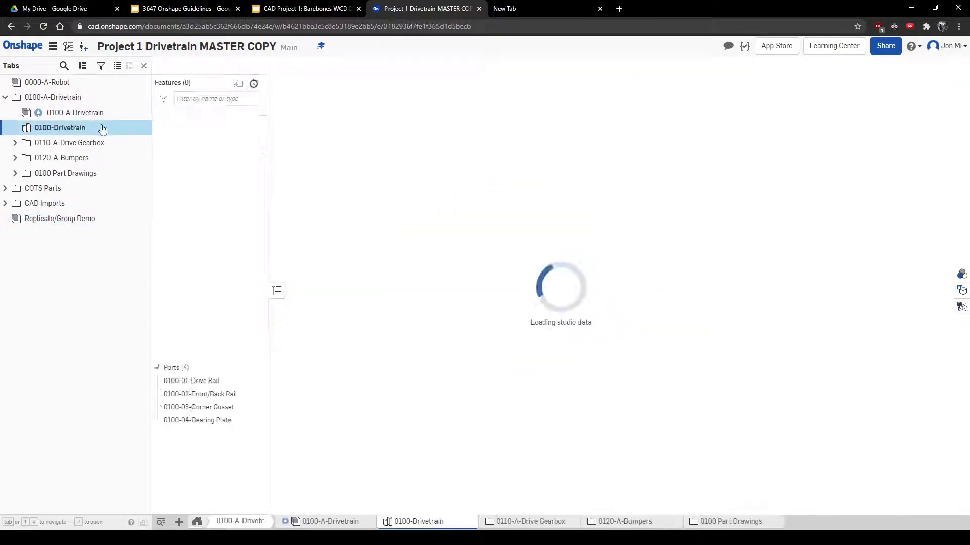
{"action": "right_click", "coordinate": [217, 222]}
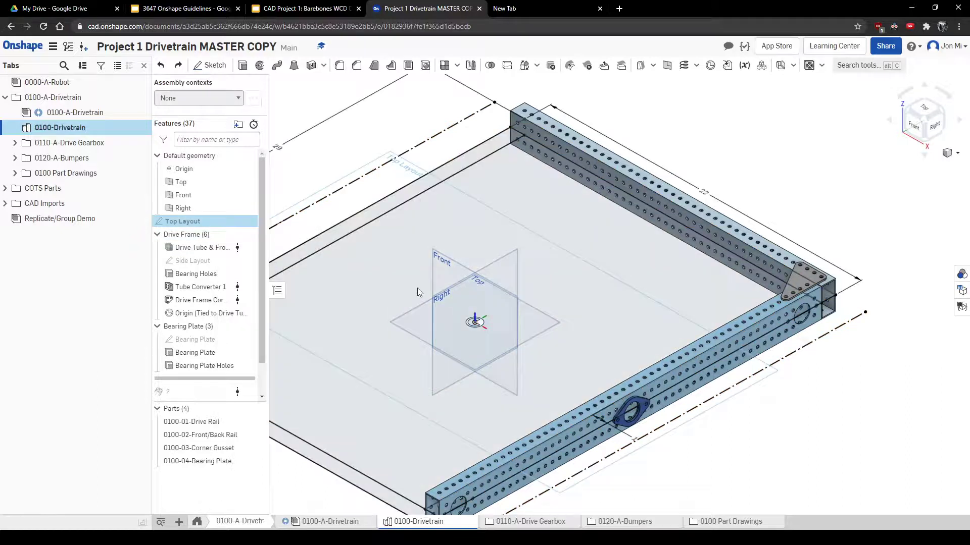
{"action": "left_click", "coordinate": [247, 242]}
{"action": "double_click", "coordinate": [628, 244]}
{"action": "type", "text": "30"}
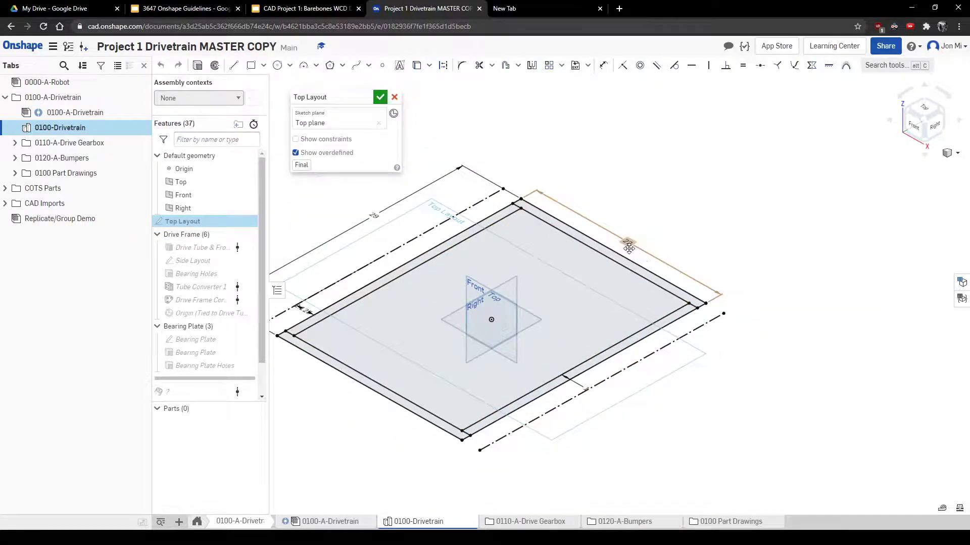
{"action": "key", "text": "Return"}
{"action": "left_click", "coordinate": [378, 99]}
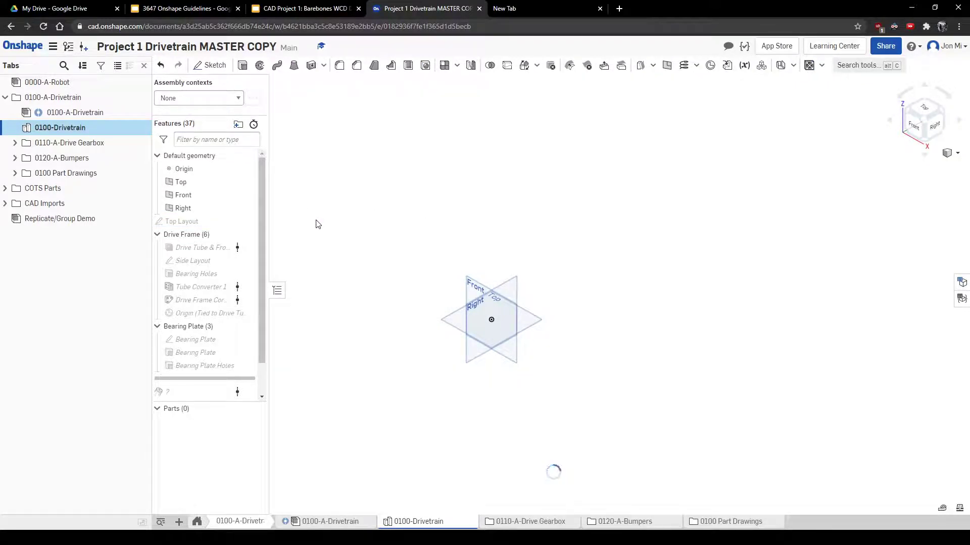
Compare the widened frame's position about the origin in the part studio, against the Top Layout sketch, and in the Replicate/Group Demo assembly.
{"action": "right_click_drag", "start_coordinate": [539, 340], "coordinate": [623, 362]}
{"action": "key", "text": "shift+5"}
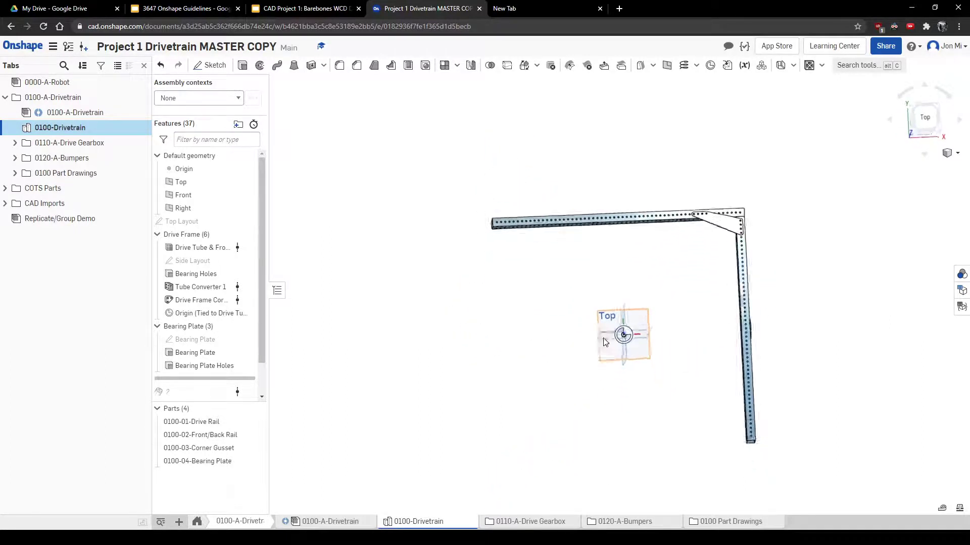
{"action": "left_click", "coordinate": [237, 222]}
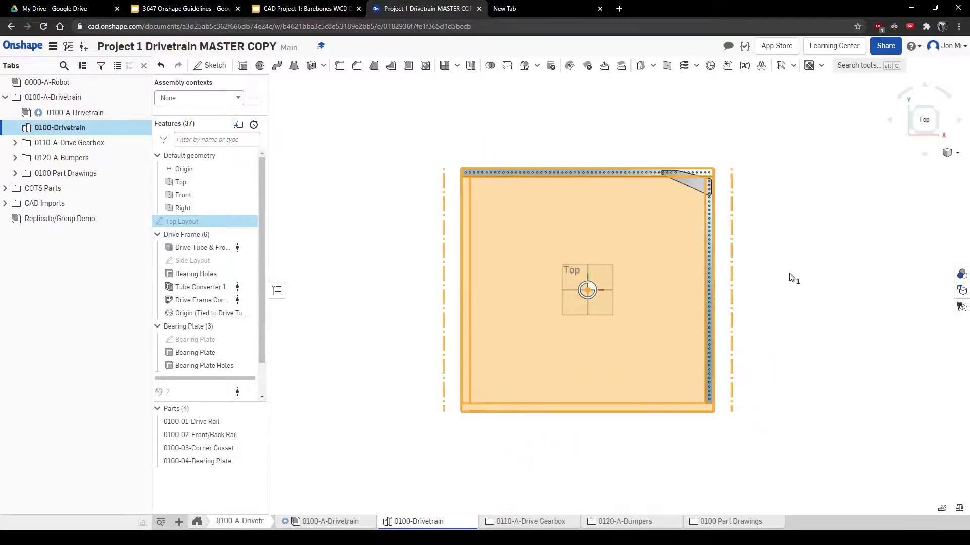
{"action": "scroll", "coordinate": [773, 219], "scroll_direction": "up", "scroll_amount": 2}
{"action": "scroll", "coordinate": [540, 212], "scroll_direction": "down", "scroll_amount": 2}
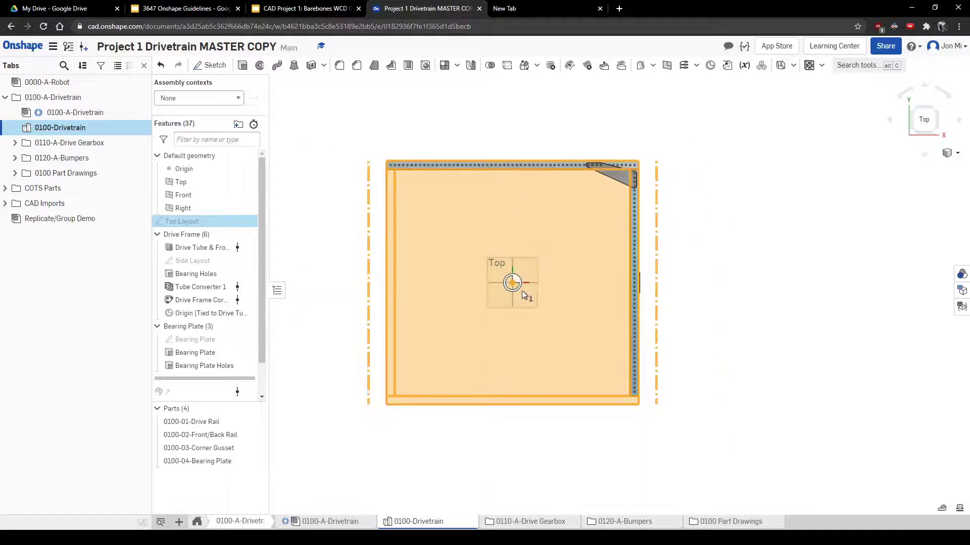
{"action": "left_click", "coordinate": [470, 289]}
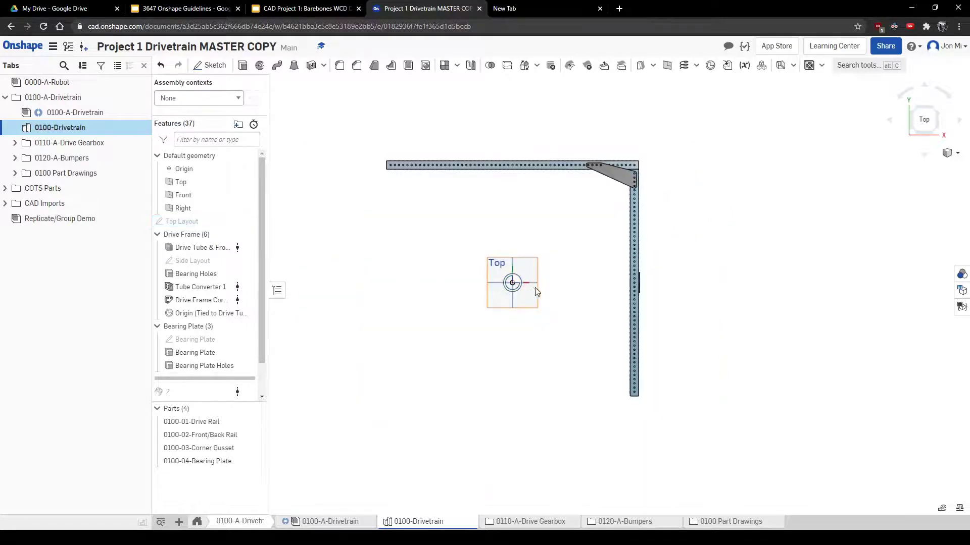
{"action": "left_click", "coordinate": [93, 220]}
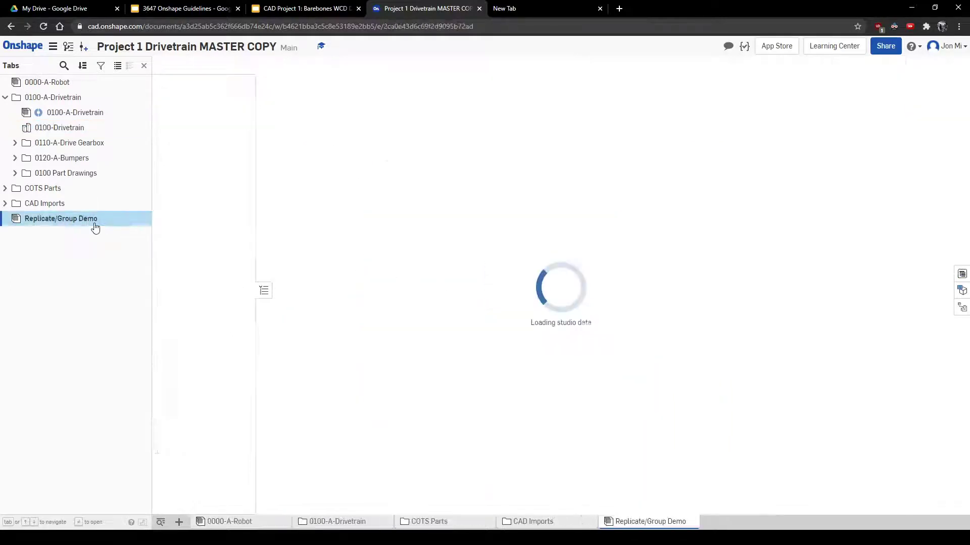
{"action": "key", "text": "shift+5"}
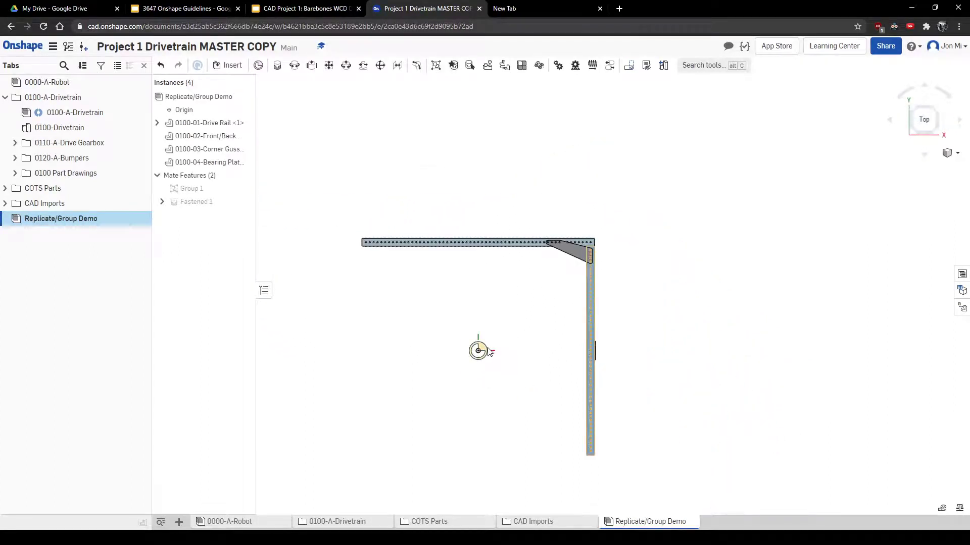
{"action": "right_click_drag", "start_coordinate": [506, 358], "coordinate": [530, 325]}
{"action": "scroll", "coordinate": [533, 329], "scroll_direction": "up", "scroll_amount": 3}
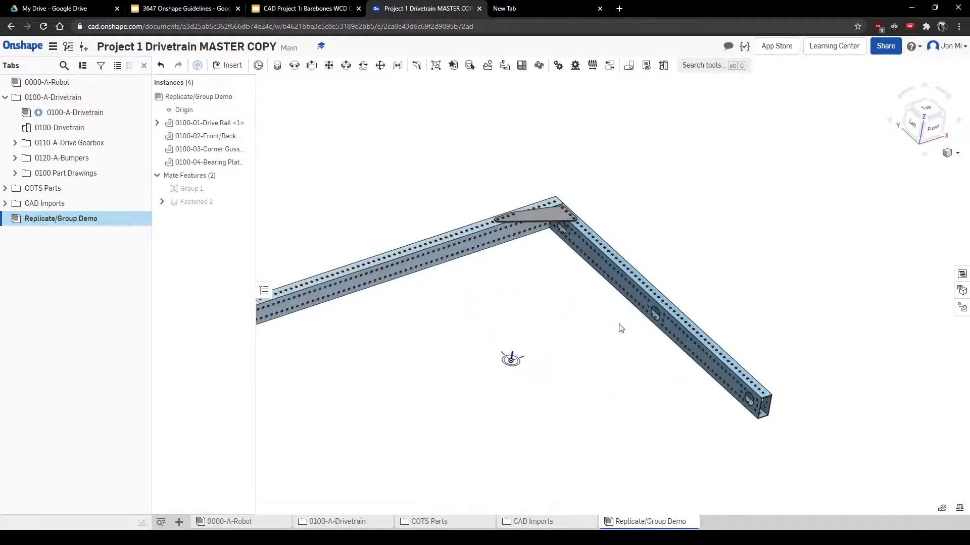
Delete the Fastened 1 mate and move the grouped parts away from the assembly origin.
{"action": "right_click_drag", "start_coordinate": [588, 331], "coordinate": [530, 327]}
{"action": "left_click", "coordinate": [206, 205]}
{"action": "key", "text": "Delete"}
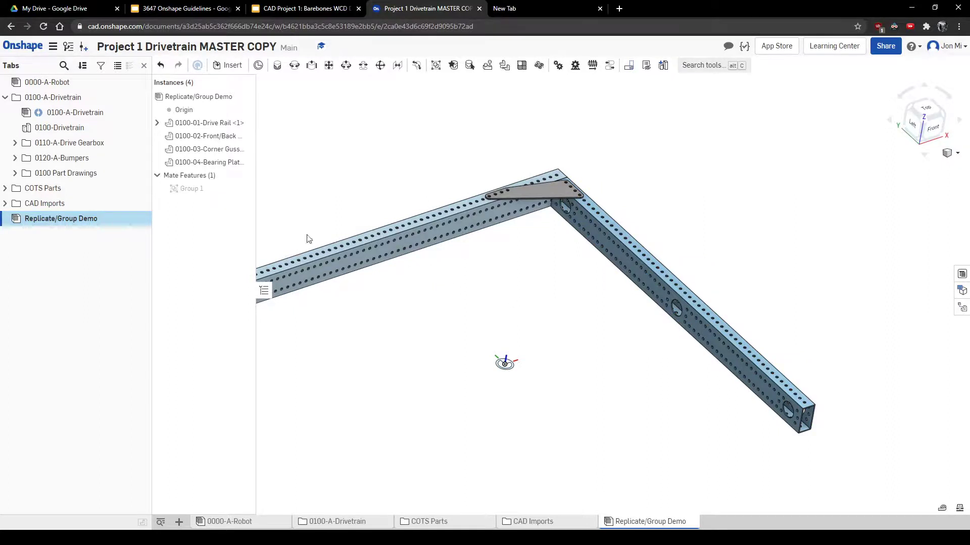
{"action": "middle_click_drag", "start_coordinate": [547, 334], "coordinate": [567, 296]}
Add a Fastened mate between the assembly origin and the middle of the drive rail's top face.
{"action": "key", "text": "m"}
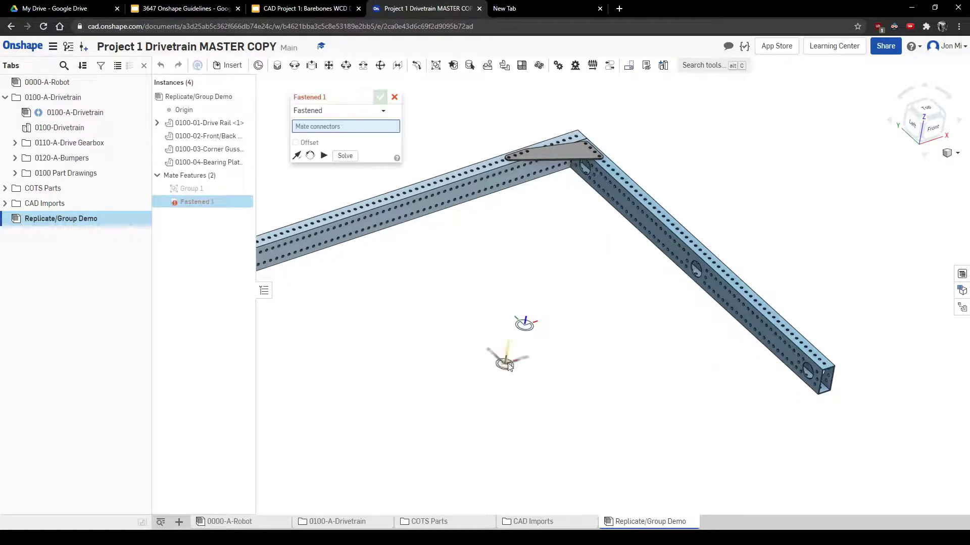
{"action": "left_click", "coordinate": [506, 364]}
{"action": "scroll", "coordinate": [689, 255], "scroll_direction": "up", "scroll_amount": 5}
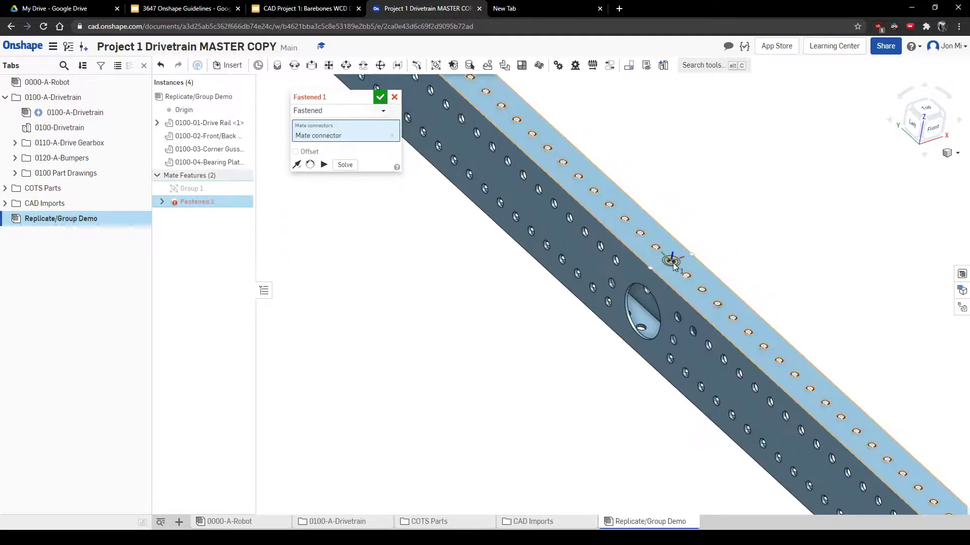
{"action": "left_click", "coordinate": [673, 267]}
{"action": "scroll", "coordinate": [552, 314], "scroll_direction": "down", "scroll_amount": 5}
Offset the drive rail's Fastened mate by -10 in along X.
{"action": "left_click", "coordinate": [296, 164]}
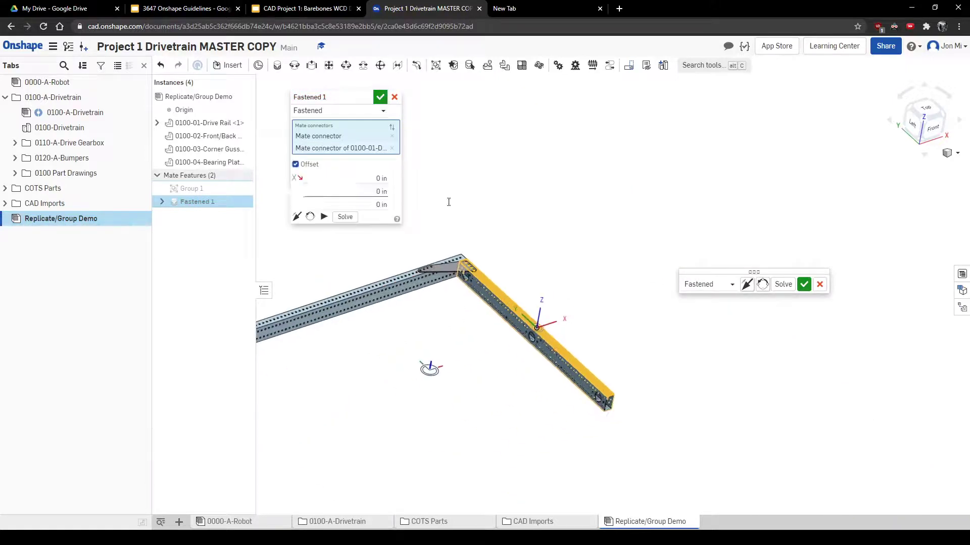
{"action": "left_click", "coordinate": [377, 179]}
{"action": "type", "text": "10"}
{"action": "key", "text": "Return"}
{"action": "type", "text": "-10"}
{"action": "key", "text": "Return"}
{"action": "right_click_drag", "start_coordinate": [568, 329], "coordinate": [523, 336]}
{"action": "left_click", "coordinate": [382, 99]}
Compare the offset frame's position relative to the origin in the Replicate/Group Demo assembly with the 0100-Drivetrain part studio.
{"action": "right_click_drag", "start_coordinate": [455, 318], "coordinate": [493, 353]}
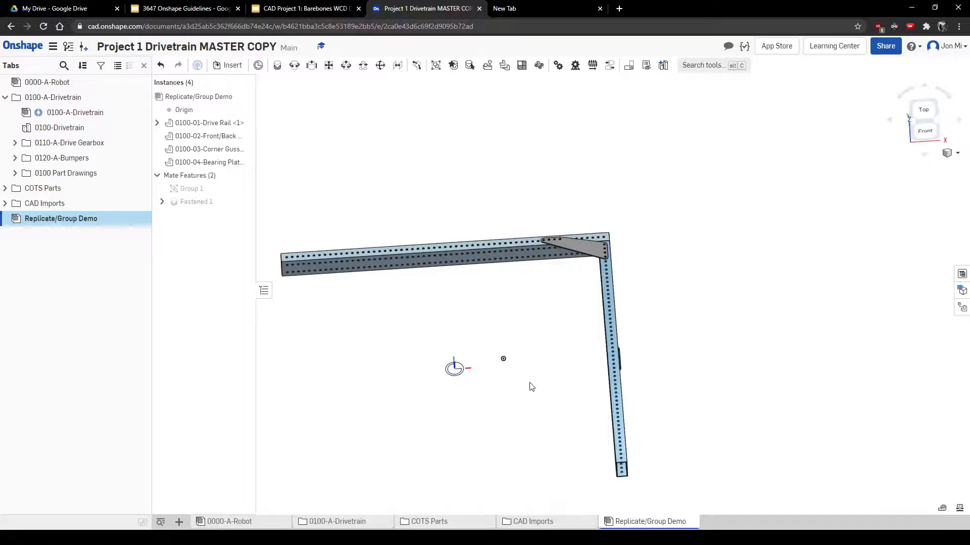
{"action": "right_click_drag", "start_coordinate": [531, 387], "coordinate": [553, 383]}
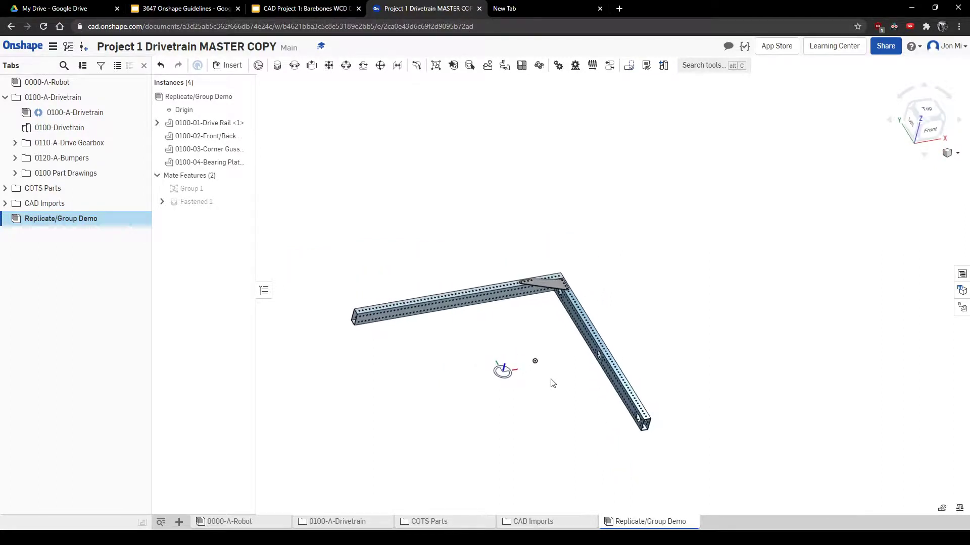
{"action": "left_click", "coordinate": [92, 128]}
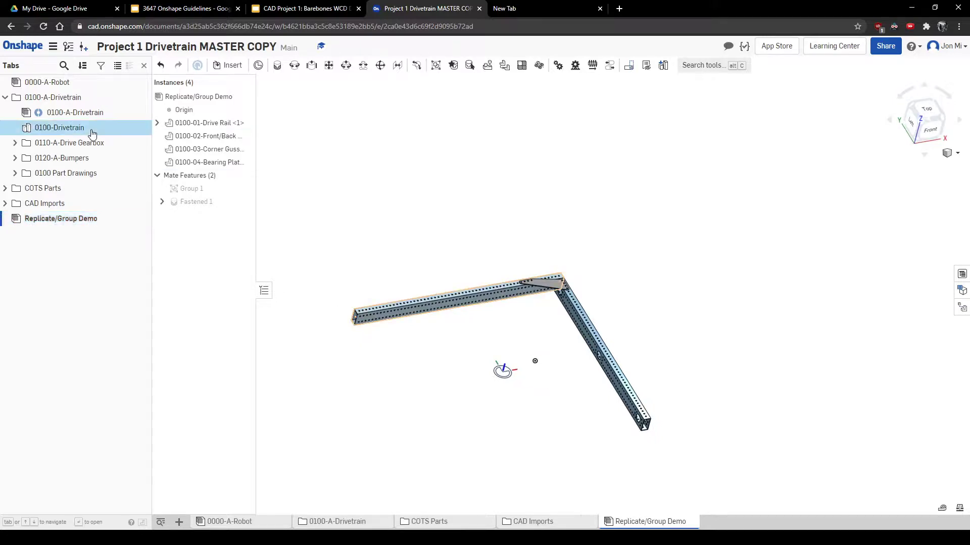
{"action": "right_click_drag", "start_coordinate": [507, 335], "coordinate": [471, 322]}
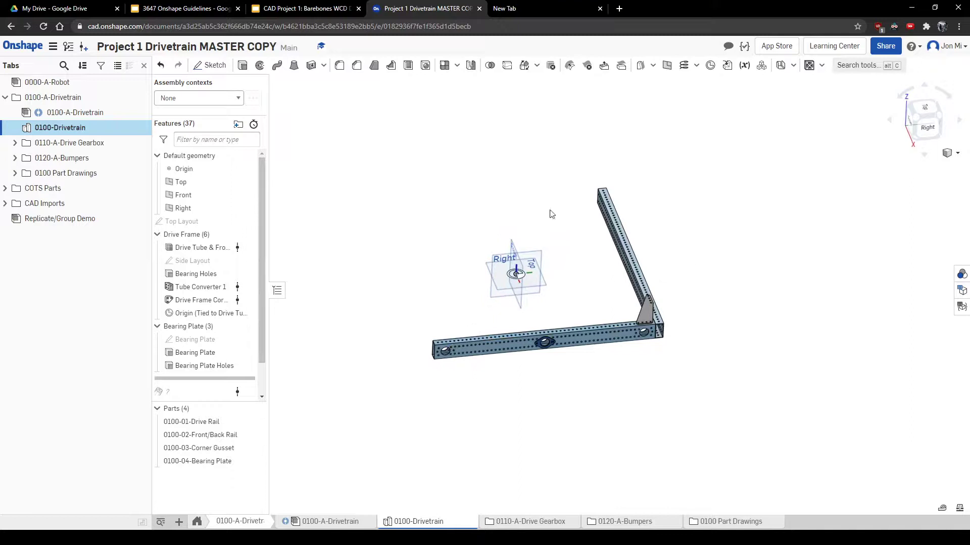
{"action": "left_click", "coordinate": [90, 221]}
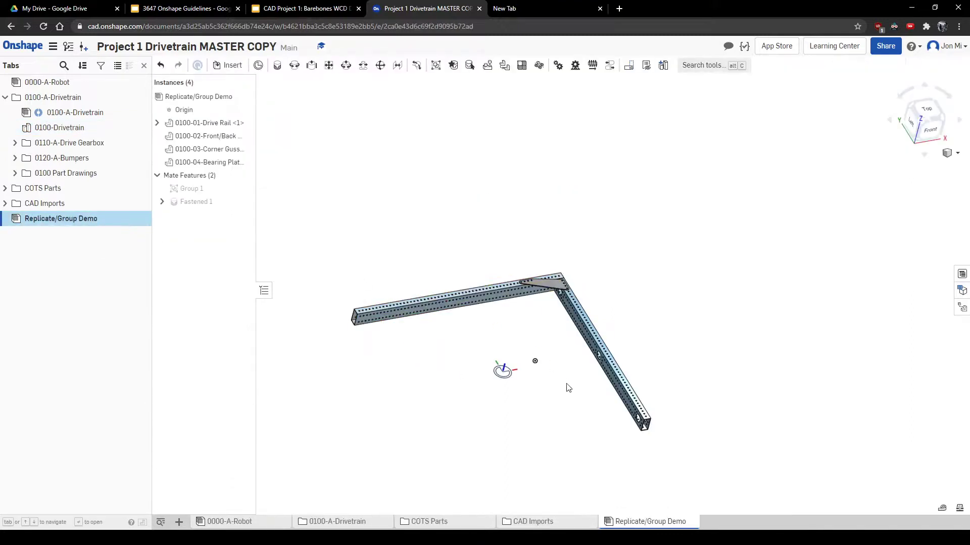